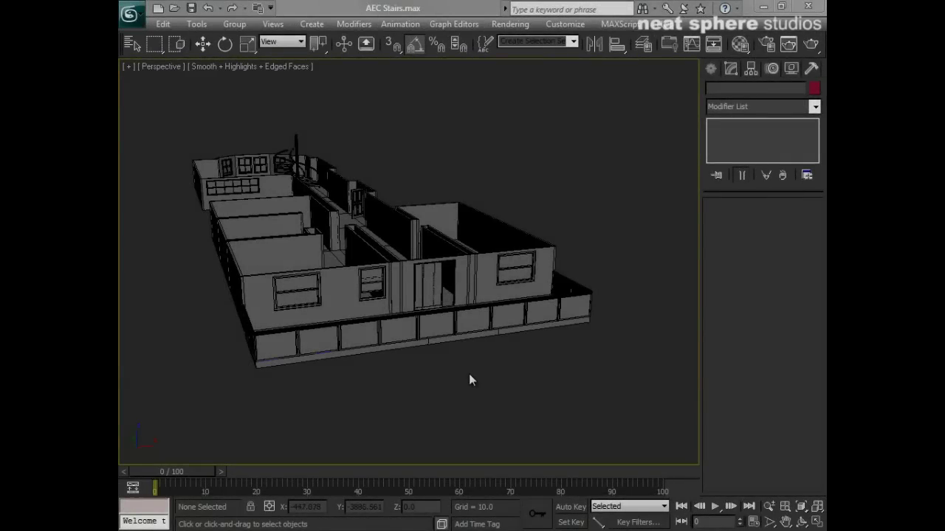
- Inspect the house model with its front deck and railing from a raised angle
left_click(464, 271)
key("alt+z")
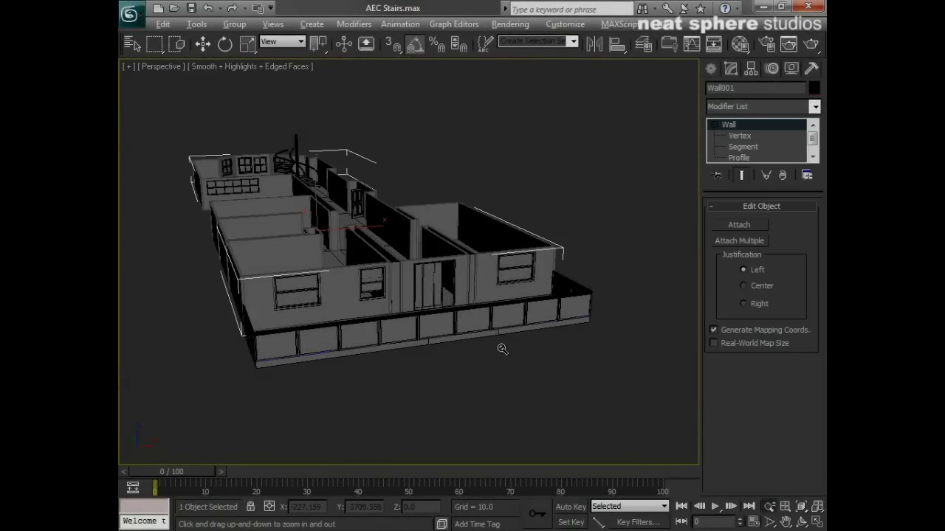
left_click_drag(502, 347, 506, 359)
middle_click_drag(506, 358, 536, 376, "alt")
right_click(534, 389)
left_click(536, 389)
key("alt+z")
left_click_drag(537, 380, 543, 356)
middle_click_drag(545, 377, 561, 344)
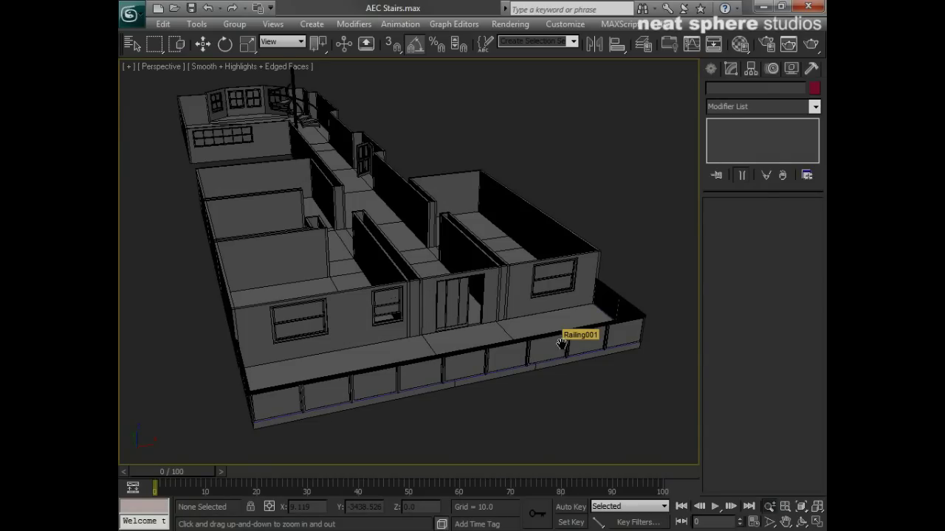
- Place a Japanese Flowering Cherry, Spring foliage tree on the ground in front of the deck's corner
left_click(712, 68)
left_click(735, 157)
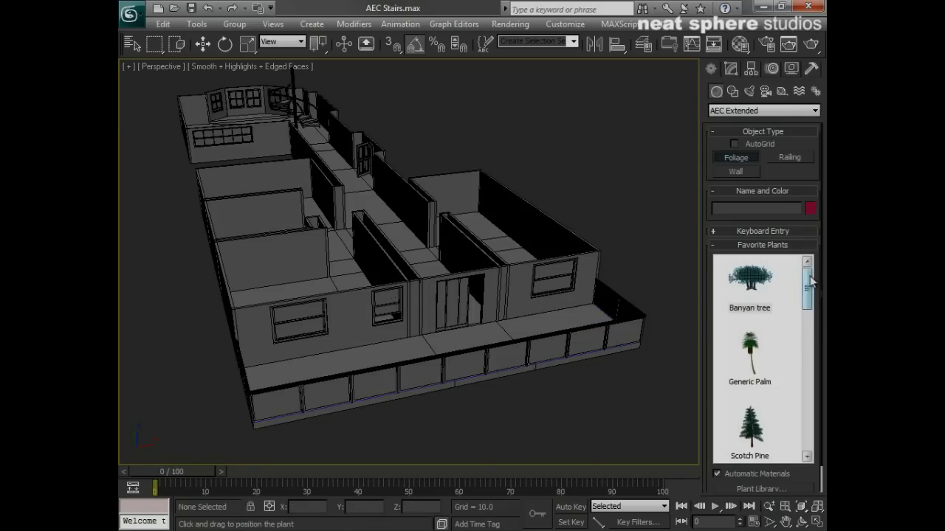
mouse_move(810, 279)
left_mouse_down()
mouse_move(810, 298)
mouse_move(810, 279)
left_mouse_up()
middle_click_drag(614, 328, 564, 312)
left_click_drag(801, 293, 811, 430)
left_click(756, 359)
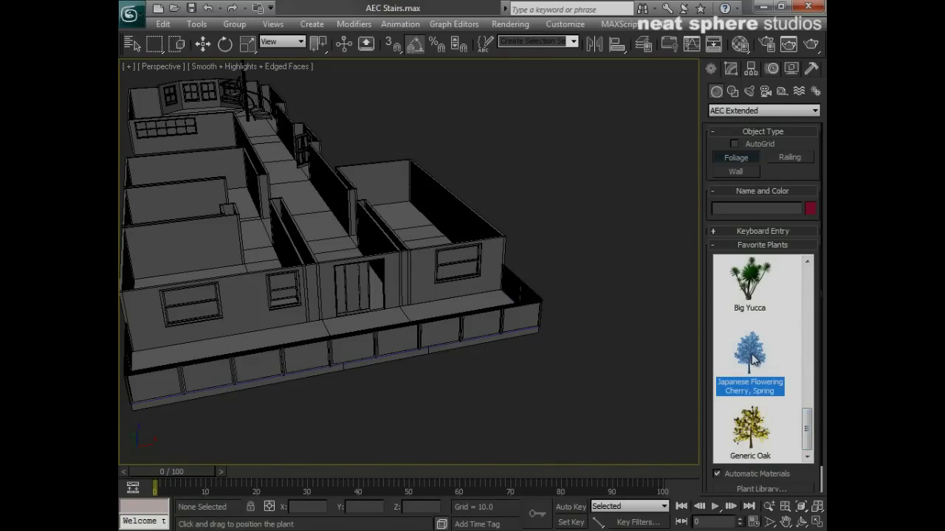
left_click(587, 422)
- Render the perspective view framed on the cherry tree beside the deck, and close the rendered image
middle_click_drag(632, 394, 501, 372, "alt")
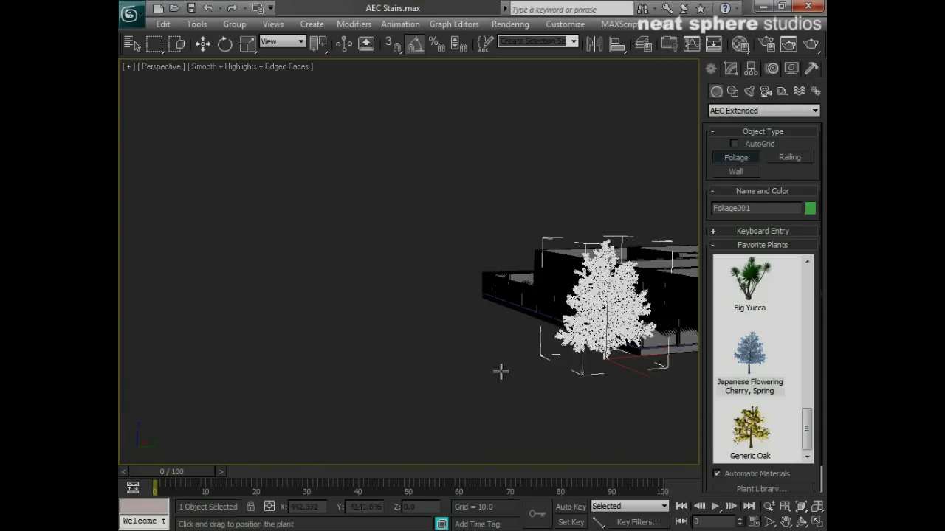
middle_click_drag(567, 375, 398, 350)
key("alt+z")
left_click_drag(400, 410, 401, 298)
middle_click_drag(312, 360, 481, 351, "alt")
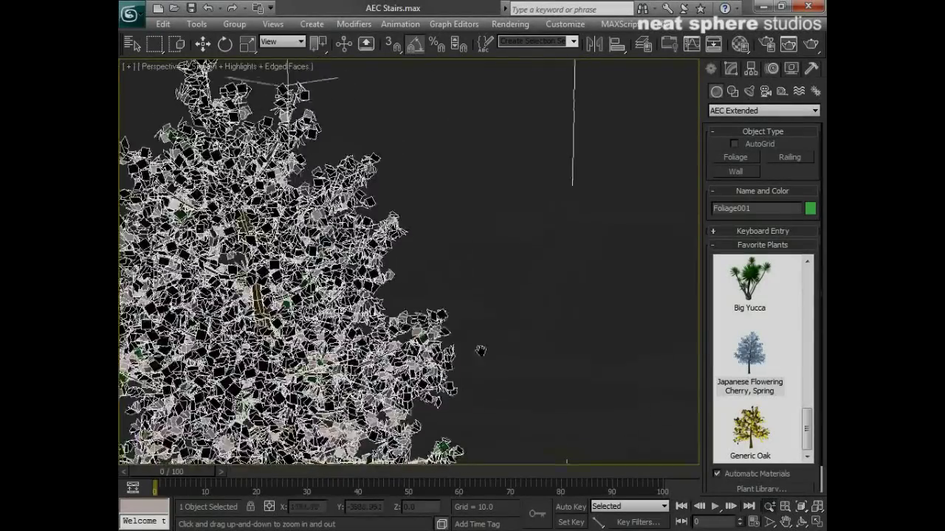
scroll(445, 298, "down", 3)
middle_click_drag(358, 380, 457, 325)
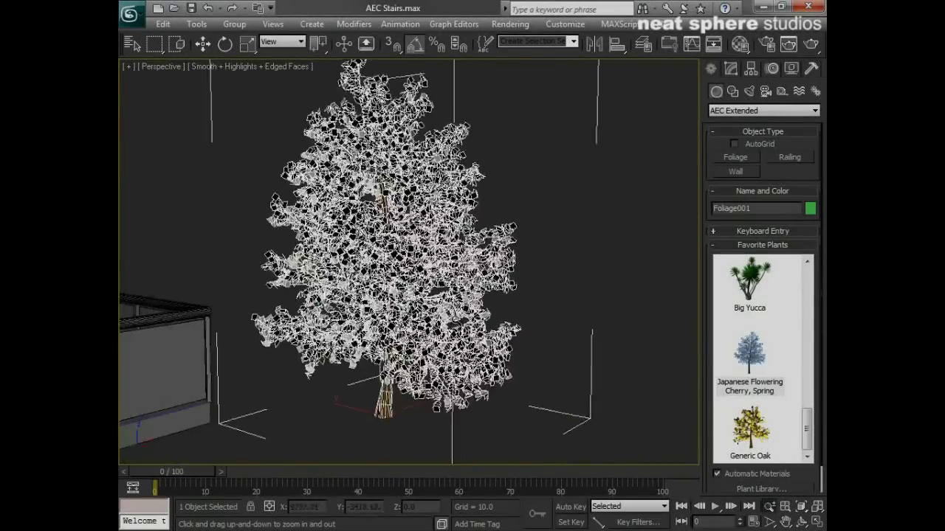
left_click_drag(451, 110, 450, 130)
middle_click_drag(484, 301, 525, 350)
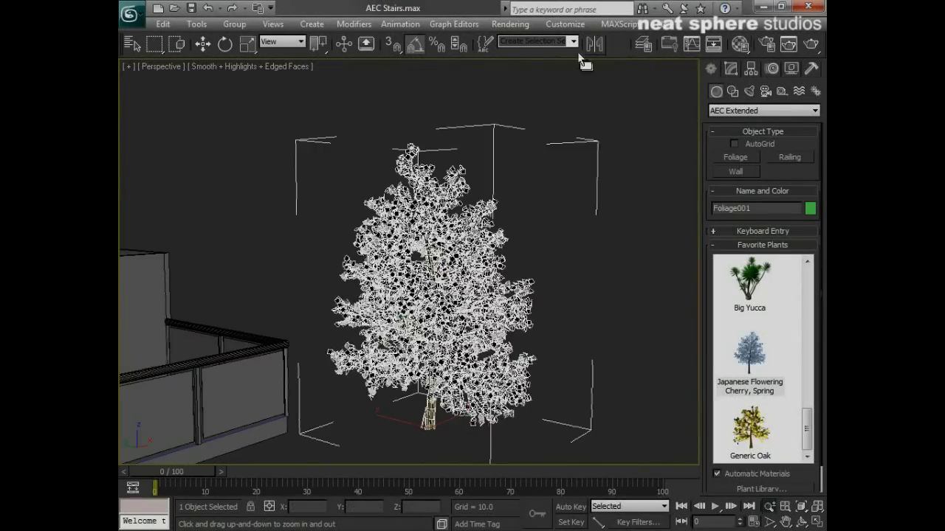
left_click(811, 44)
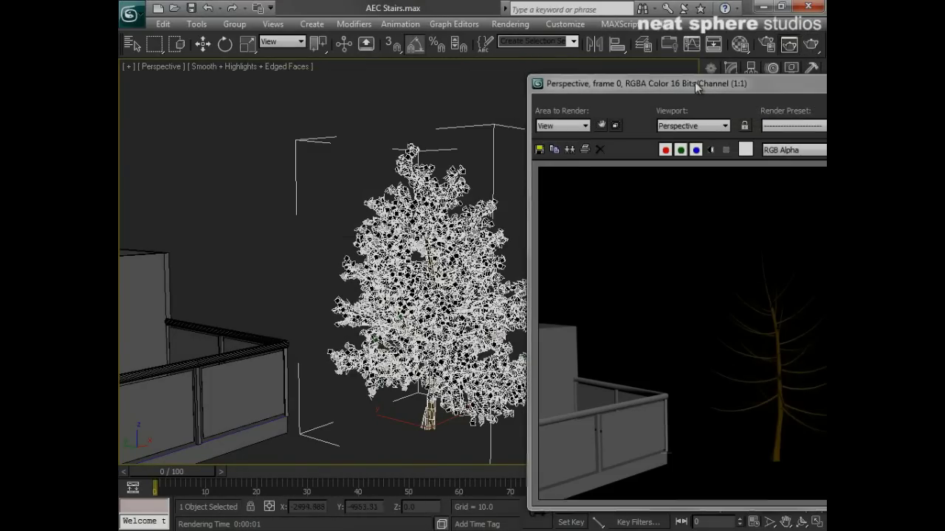
left_click_drag(695, 82, 362, 60)
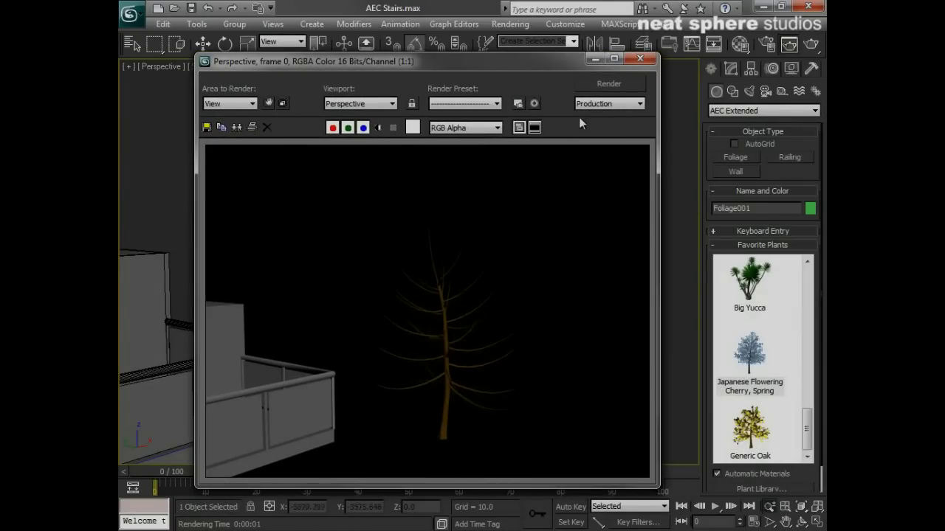
left_click(639, 59)
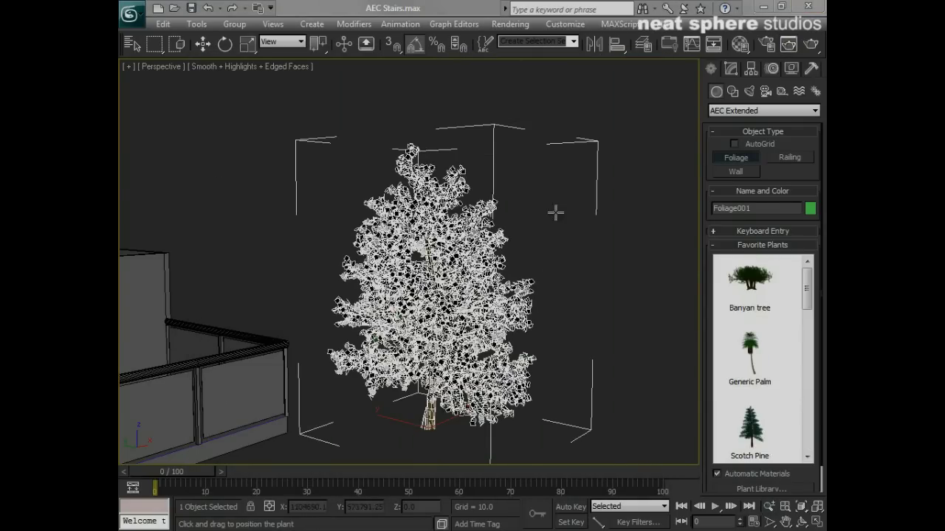
- Increase the cherry tree's height to 557.28 and set its pruning to 1.0
left_click(737, 68)
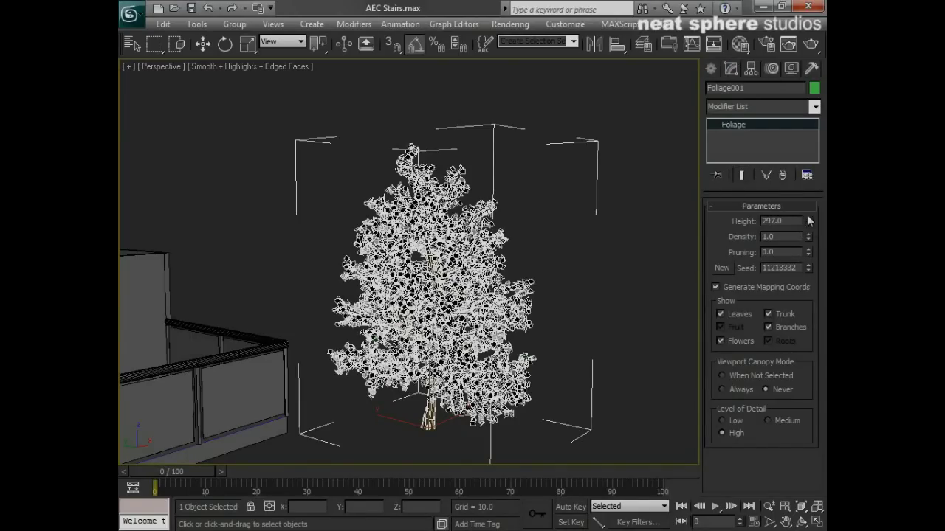
mouse_move(809, 221)
left_mouse_down()
mouse_move(807, 201)
mouse_move(809, 235)
left_mouse_up()
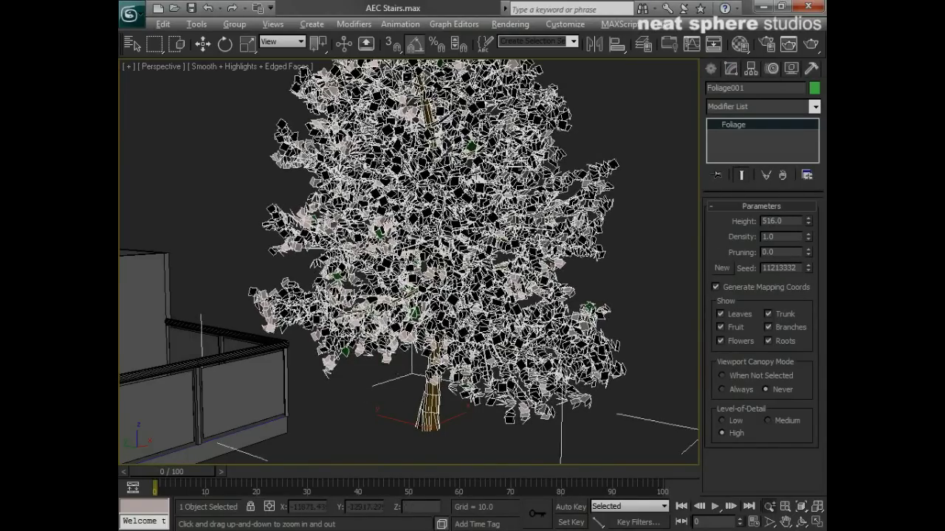
scroll(339, 262, "down", 5)
middle_click_drag(339, 263, 487, 283)
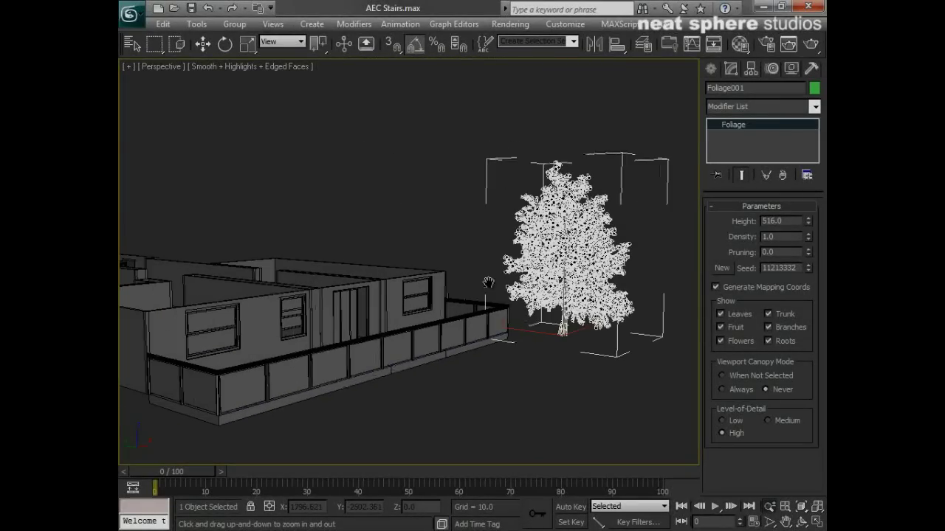
mouse_move(808, 221)
left_mouse_down()
mouse_move(809, 193)
mouse_move(809, 235)
left_mouse_up()
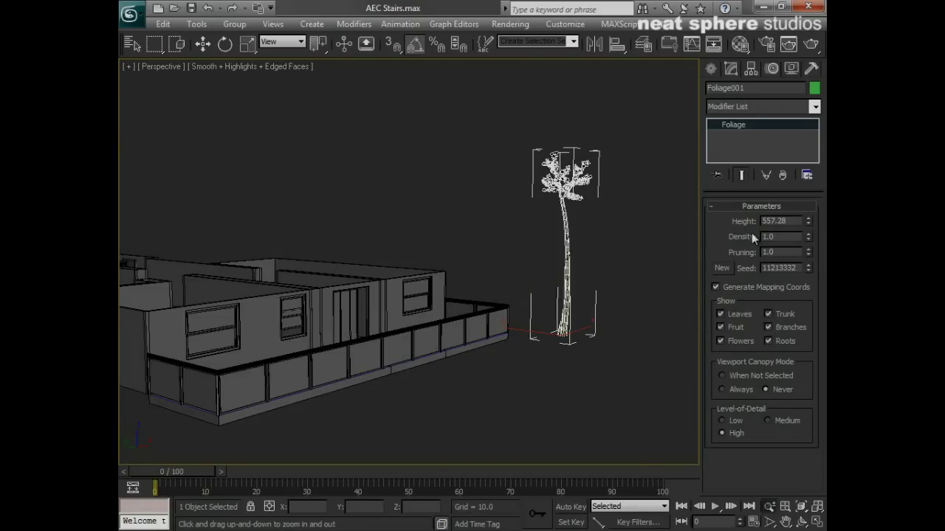
- Set the tree's pruning to -0.1 and generate several new random seed variations of its shape
middle_click_drag(606, 261, 542, 301)
left_click_drag(544, 310, 561, 281)
left_click_drag(592, 308, 616, 309)
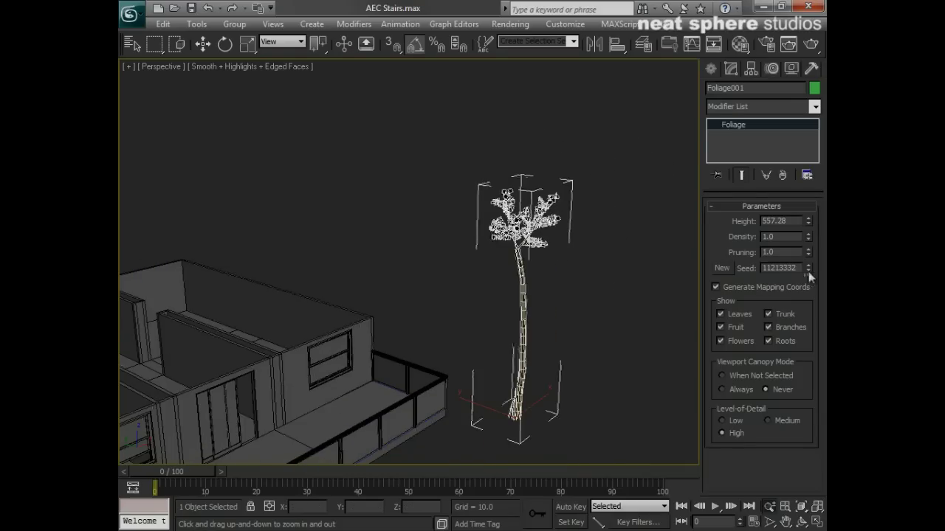
left_click_drag(808, 252, 809, 258)
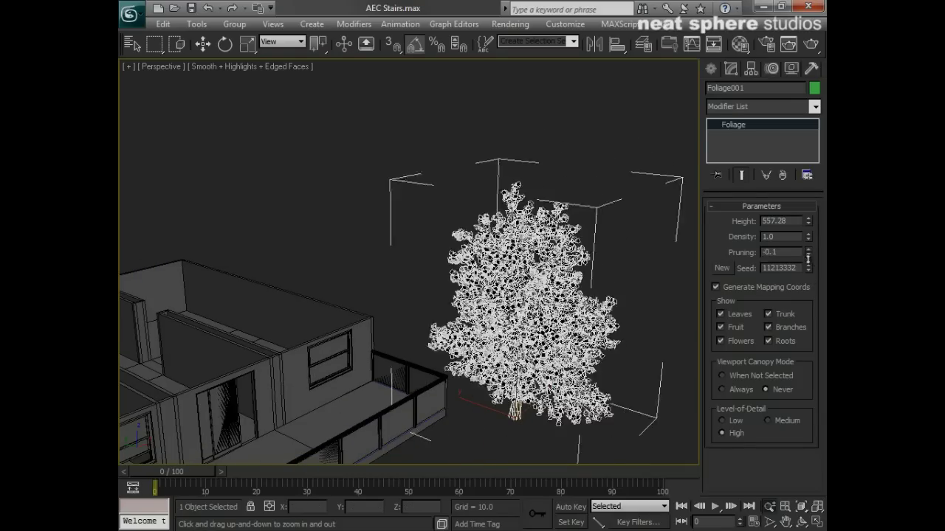
left_click(719, 270)
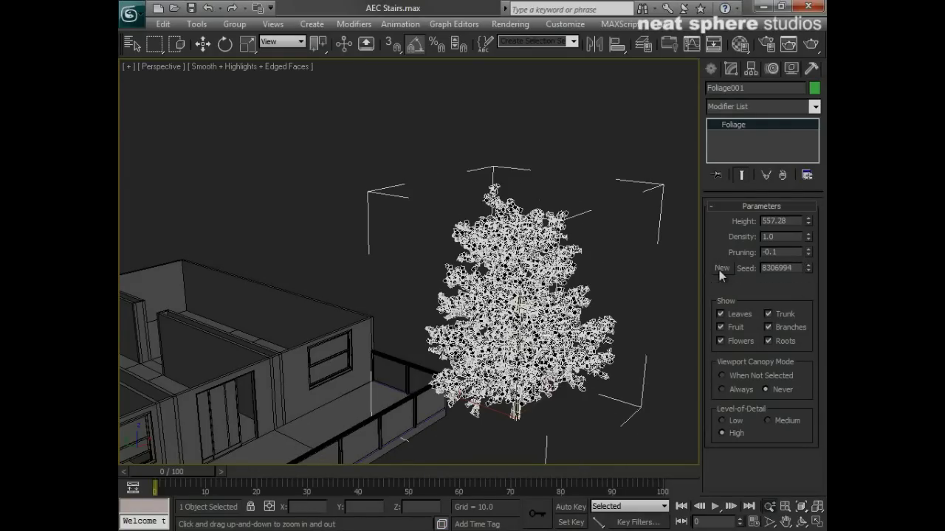
left_click(719, 270)
left_click(718, 270)
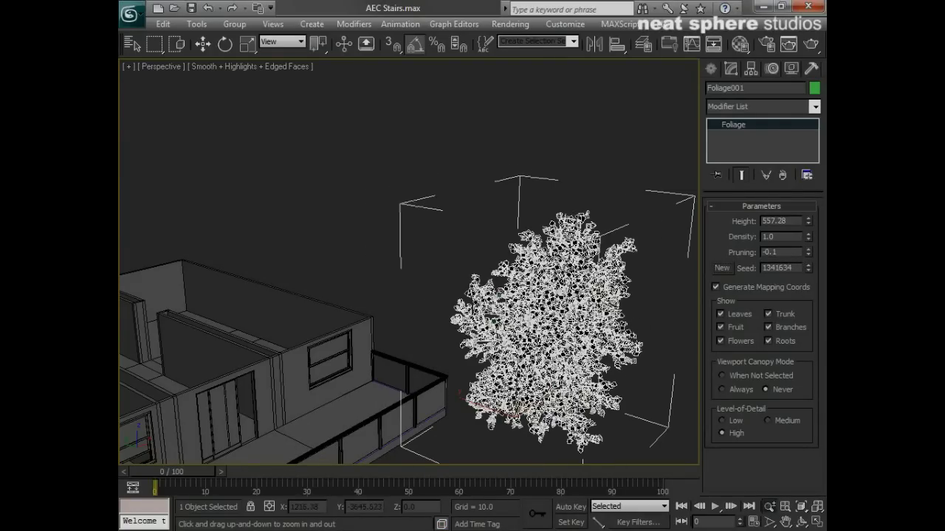
- Hide the tree's leaves, fruit, flowers, roots and branches so only the trunk is shown
middle_click_drag(610, 382, 684, 347)
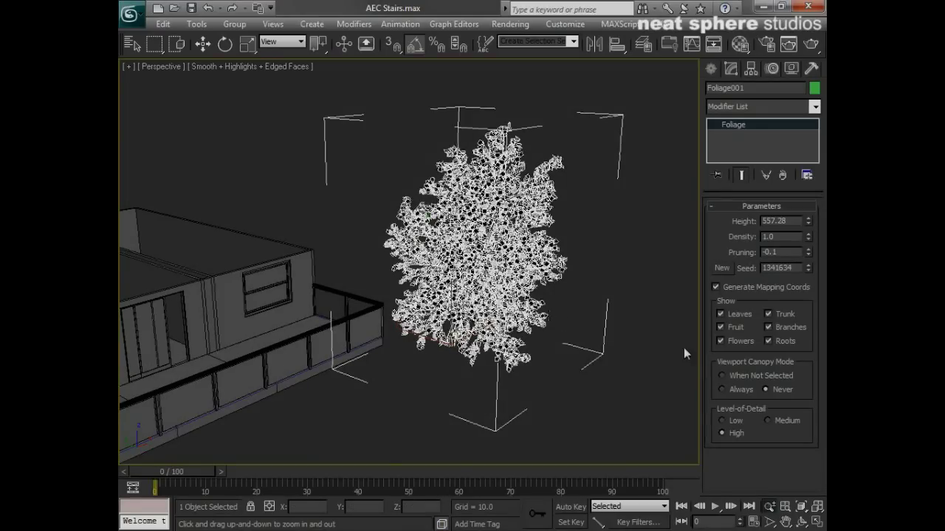
left_click(720, 327)
left_click(721, 341)
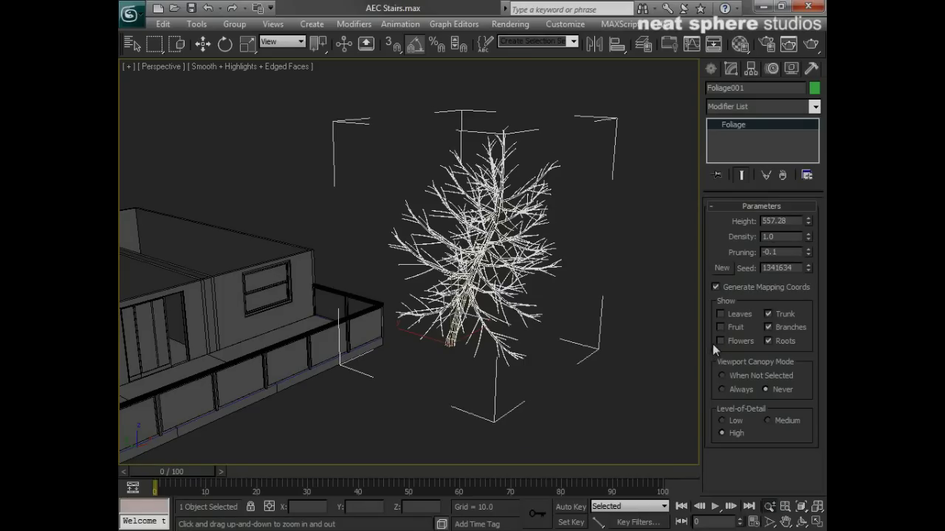
left_click(769, 341)
left_click(768, 327)
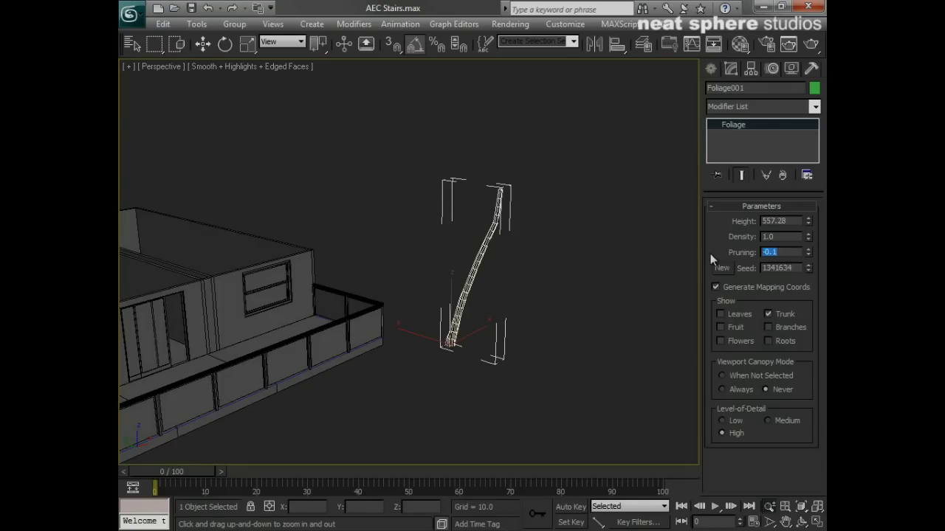
- Set the pruning to 0 and generate new random seeds to vary the trunk's shape
type("0")
key("Return")
left_click(722, 269)
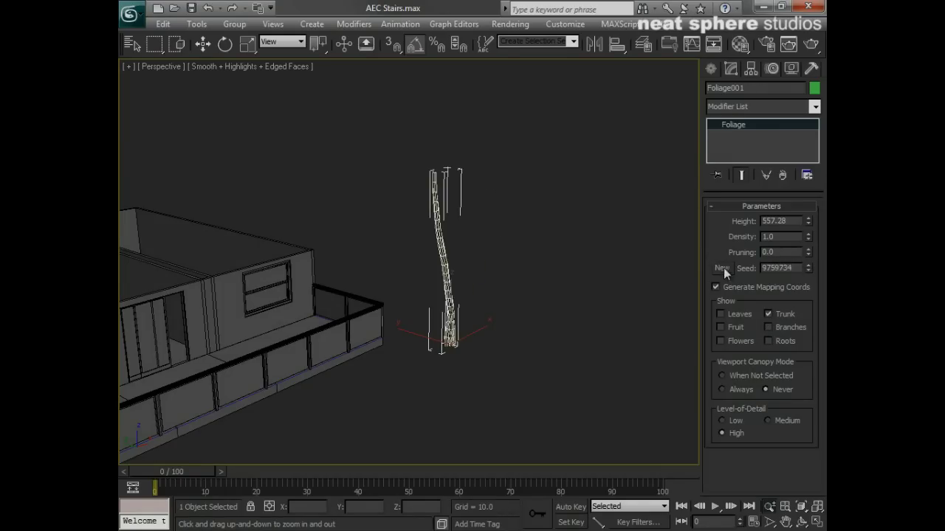
left_click(723, 269)
left_click(723, 269)
left_click(723, 268)
left_click(723, 268)
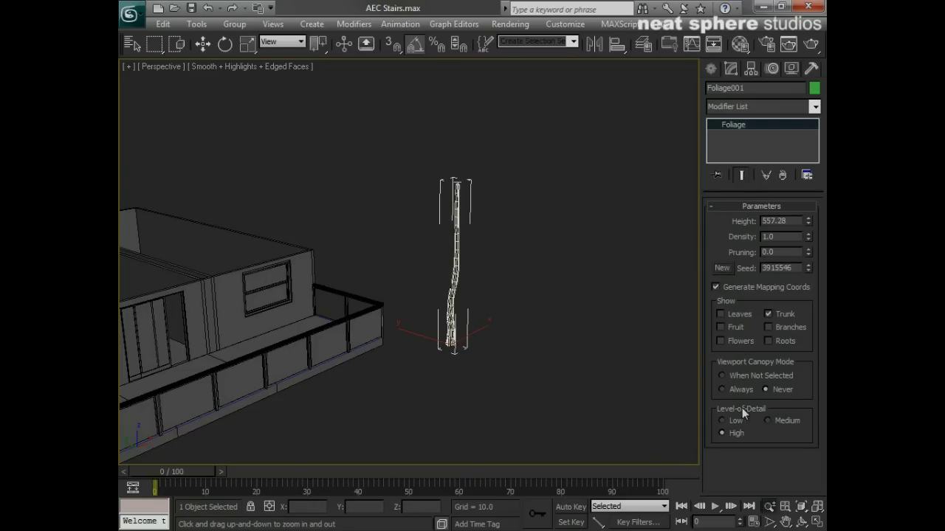
- Show the tree's leaves, fruit, flowers, branches and roots again
left_click(721, 315)
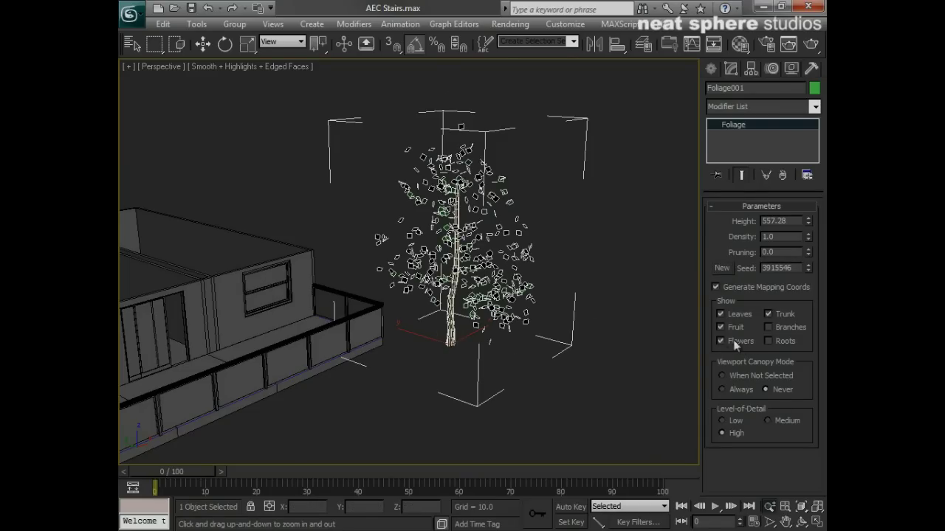
left_click(769, 327)
left_click(768, 341)
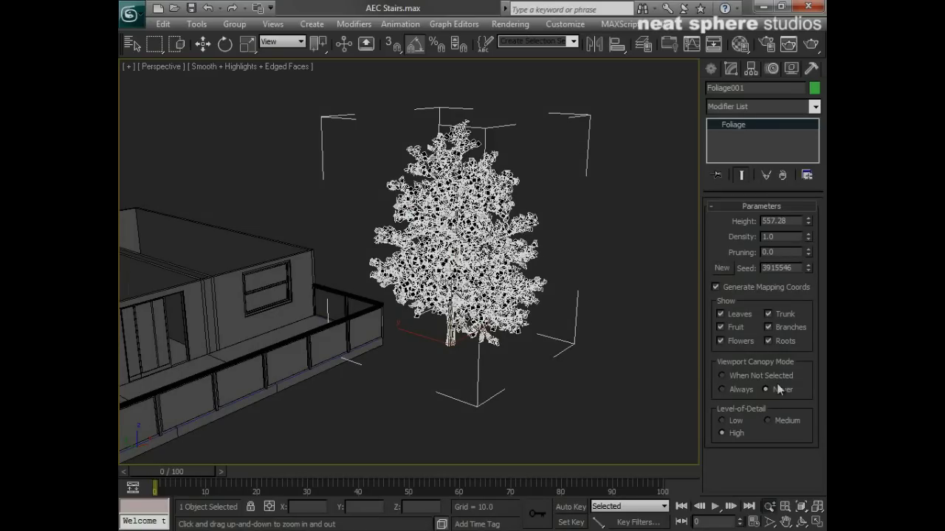
- Set the tree's viewport canopy mode to When Not Selected and deselect the tree to view its canopy
left_click(723, 377)
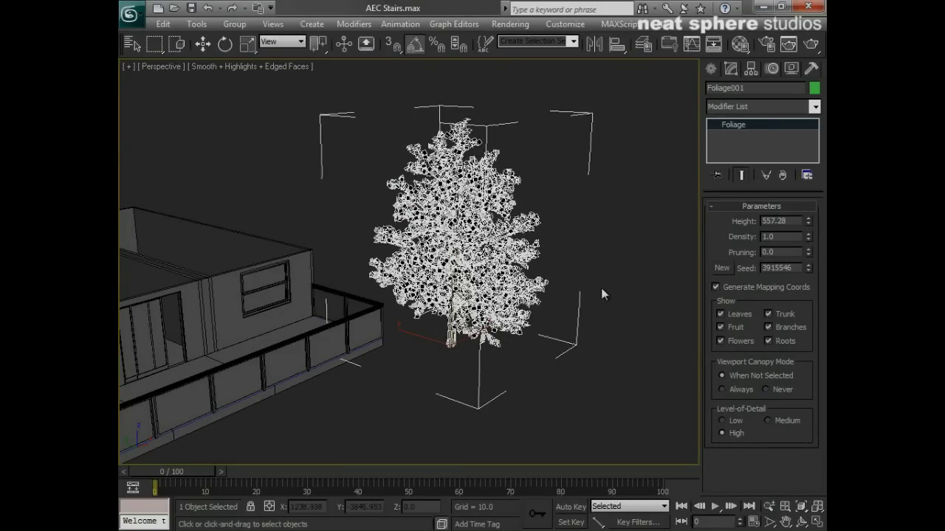
left_click(641, 285)
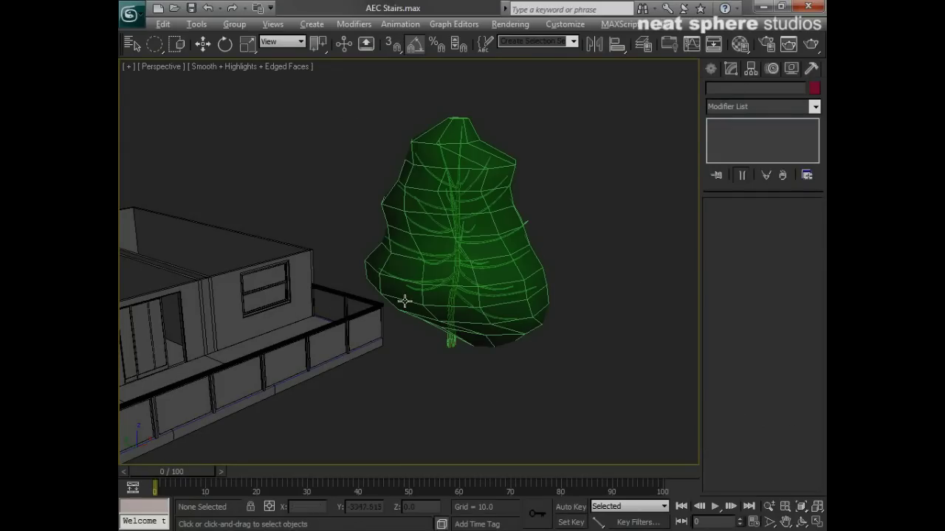
middle_click_drag(405, 300, 460, 306, "alt")
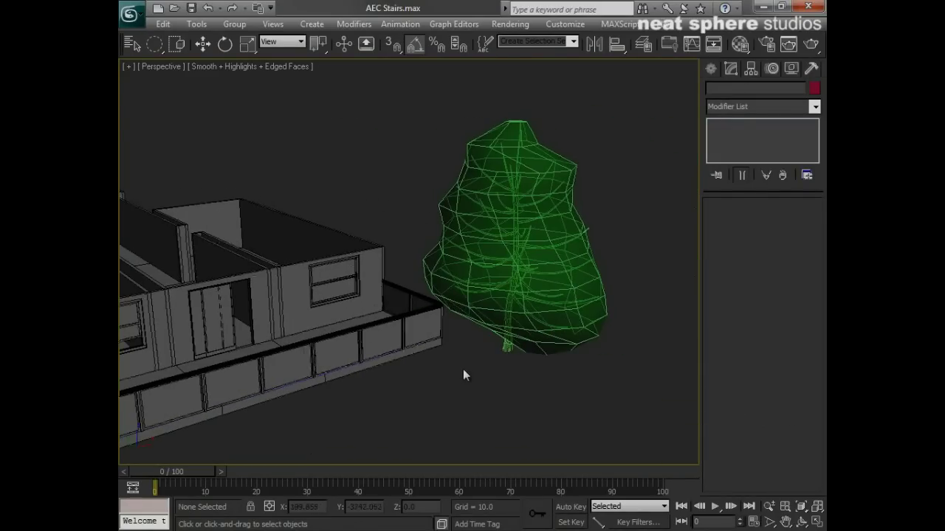
- Try the Always viewport canopy mode on the tree with it deselected and selected, and return the mode to Never
left_click(514, 281)
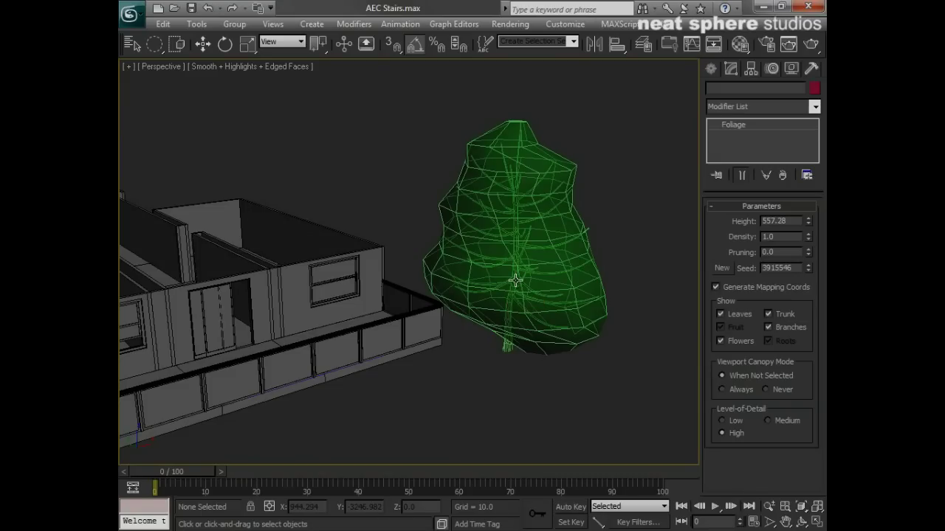
left_click(730, 389)
left_click(626, 416)
mouse_move(564, 338)
middle_mouse_down("alt")
mouse_move(447, 335)
mouse_move(576, 331)
middle_mouse_up("alt")
left_click(547, 242)
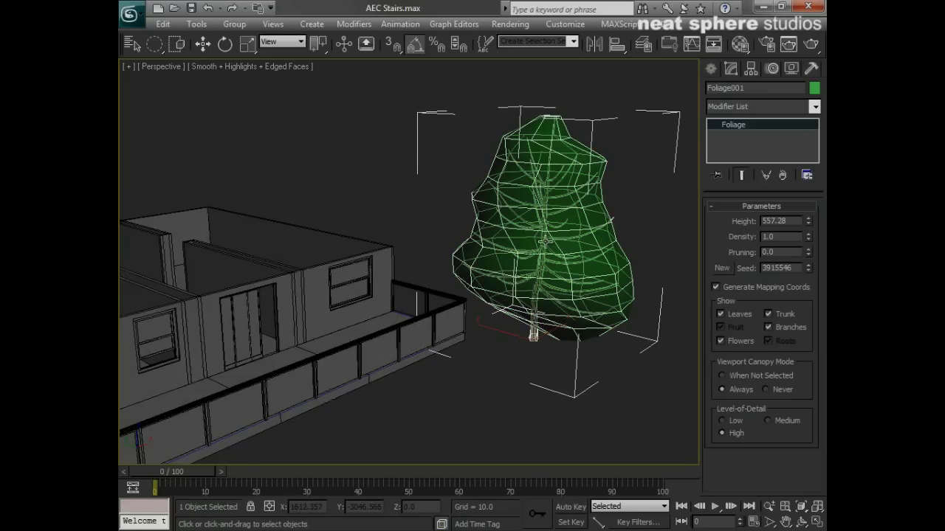
left_click(766, 389)
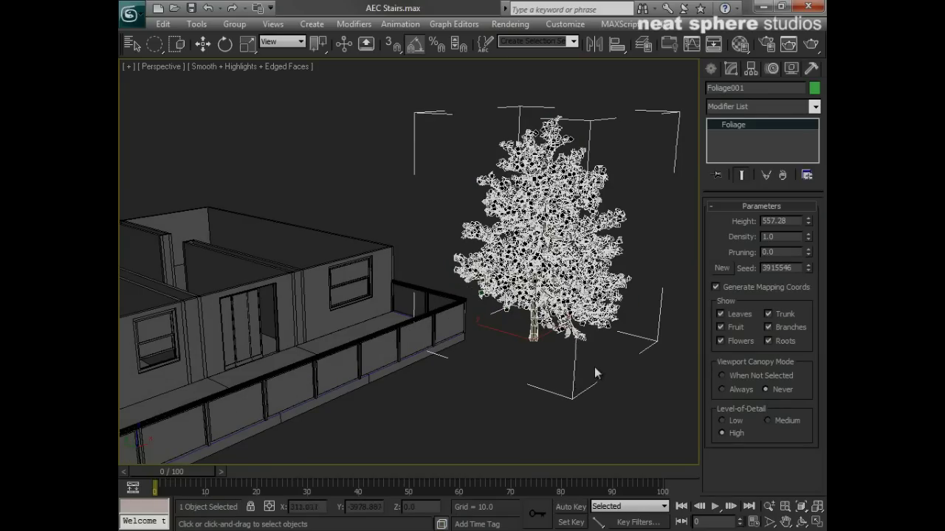
- Try the Low and Medium levels of detail on the cherry tree
mouse_move(538, 367)
middle_mouse_down("alt")
mouse_move(510, 366)
mouse_move(538, 366)
middle_mouse_up("alt")
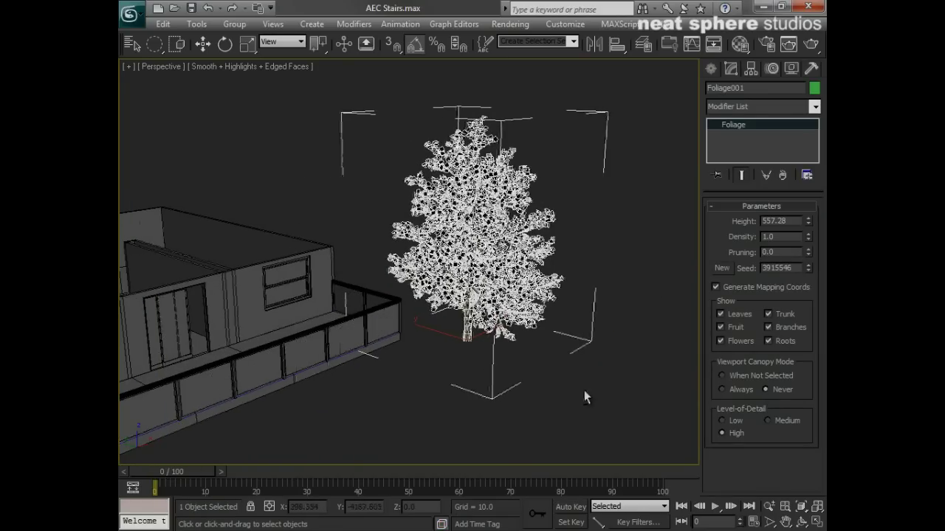
middle_click_drag(584, 391, 598, 378, "ctrl+alt")
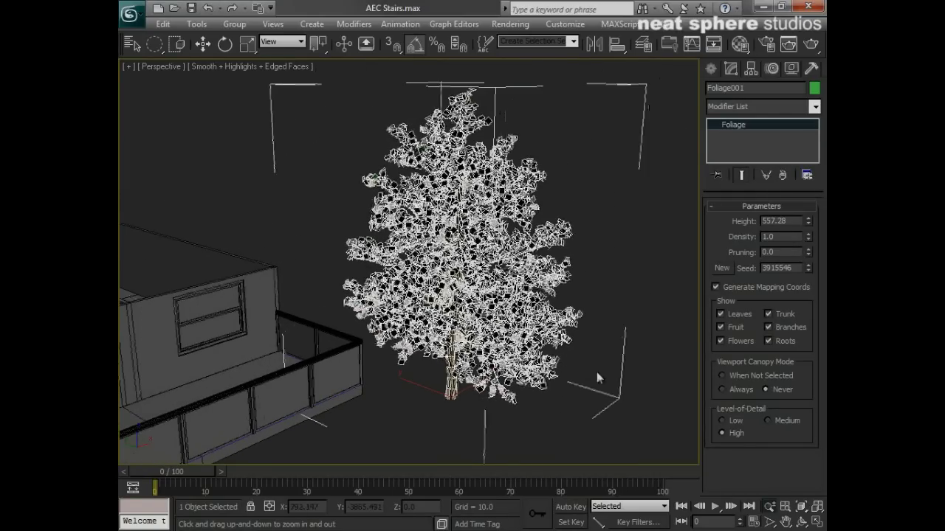
left_click(724, 421)
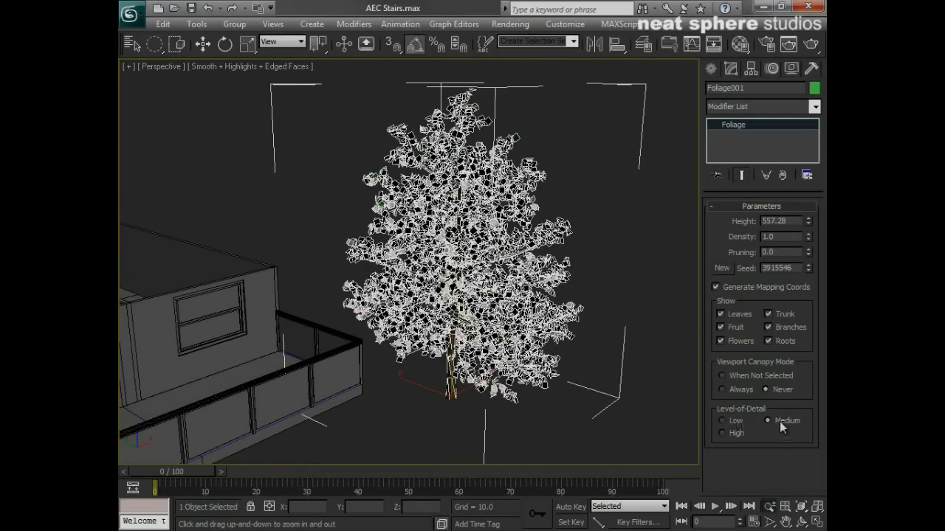
- Try the High level of detail on the cherry tree and delete the tree from the scene
left_click(723, 433)
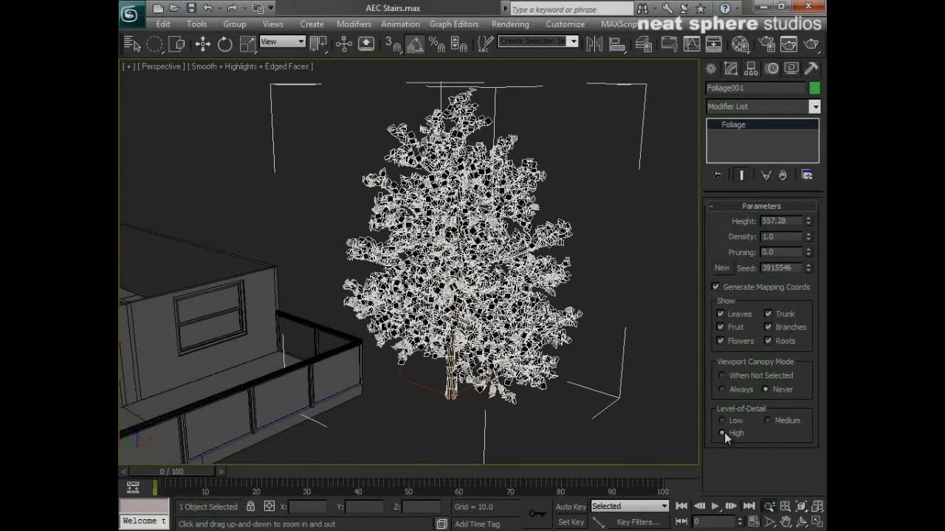
key("Delete")
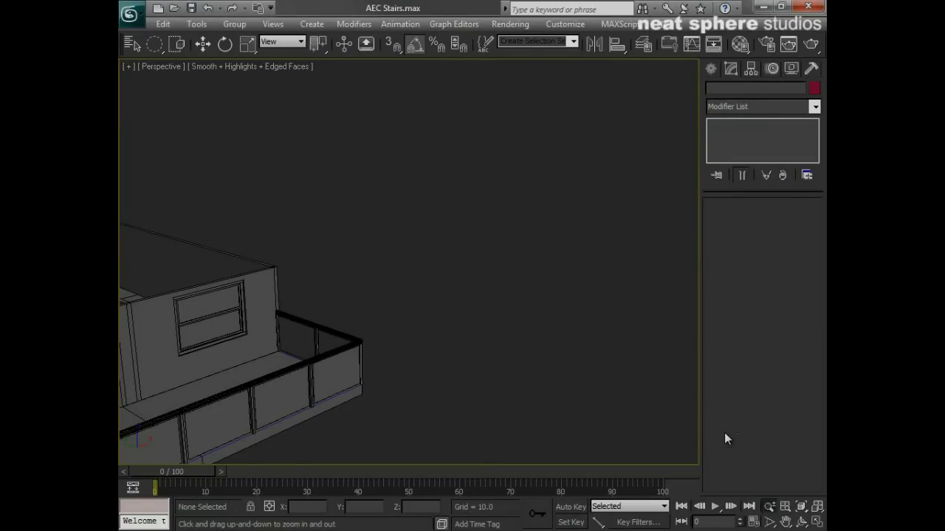
- Start a new AEC Extended foliage object and choose Generic Palm from the favorite plants
left_click(711, 69)
left_click(735, 159)
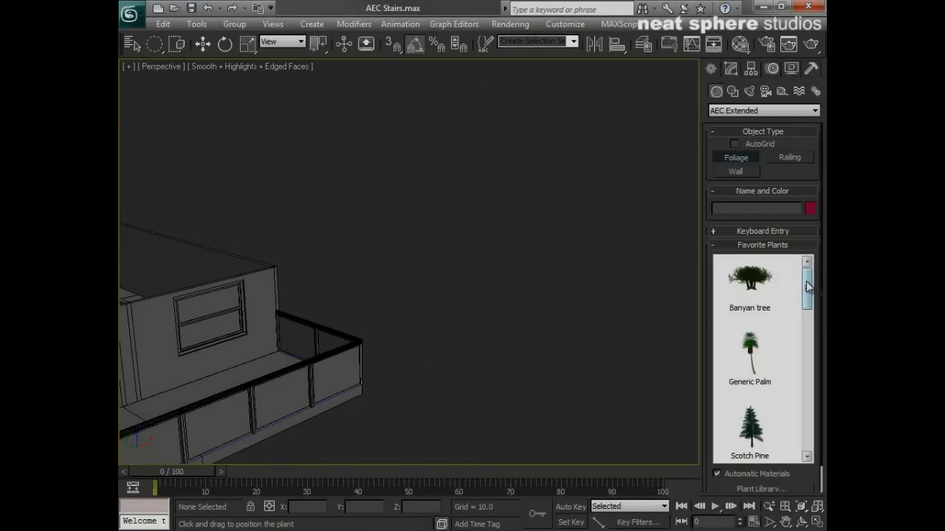
middle_click_drag(323, 339, 639, 253)
key("alt+z")
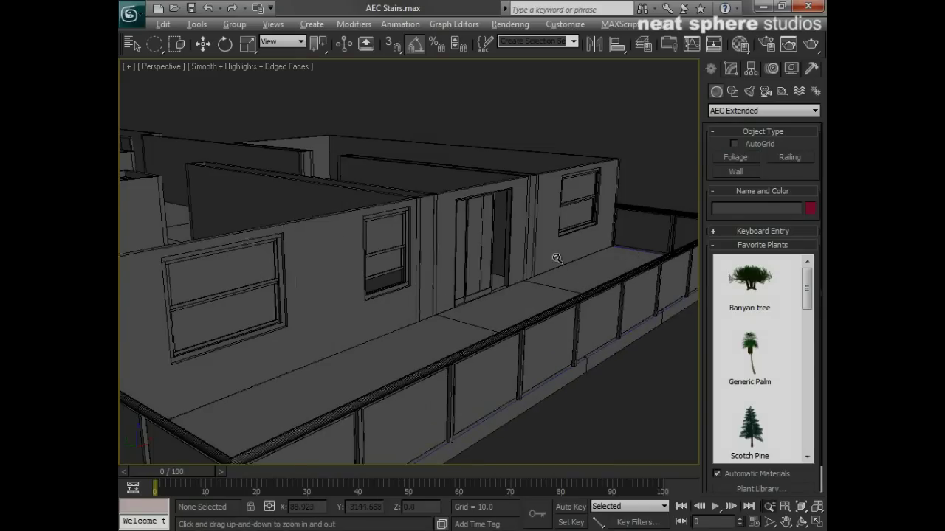
left_click_drag(557, 258, 555, 269)
left_click(750, 358)
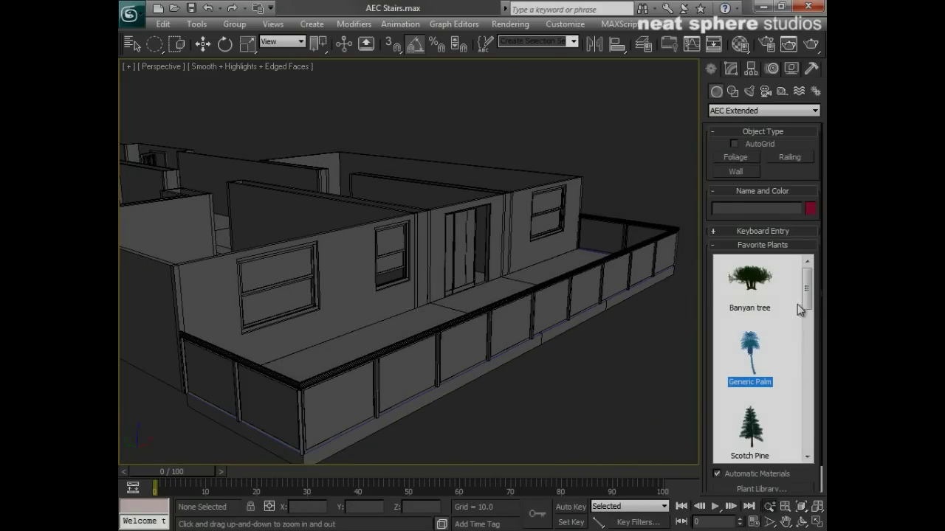
mouse_move(802, 307)
left_mouse_down()
mouse_move(797, 351)
mouse_move(808, 430)
mouse_move(805, 290)
left_mouse_up()
left_click(753, 332)
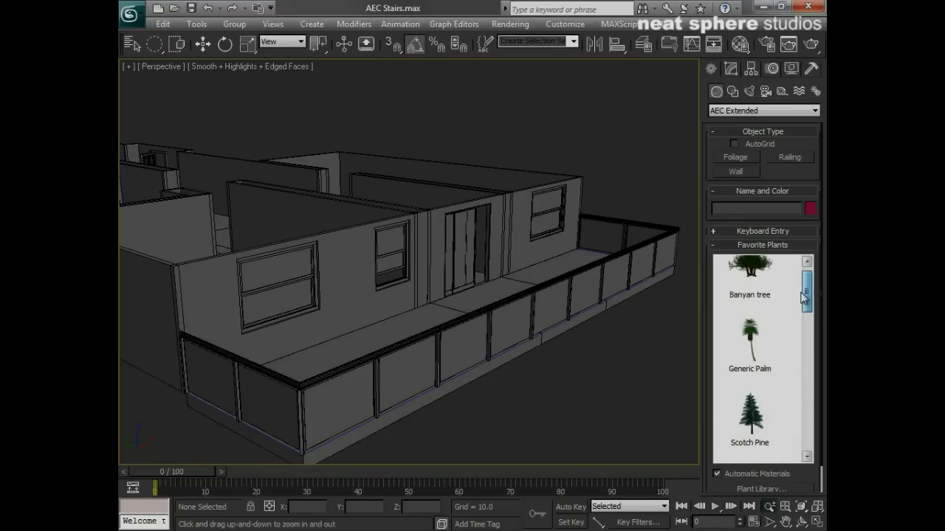
left_click(750, 338)
- Turn on AutoGrid and place a Generic Palm at each of the two outer corners of the house's railed deck
middle_click_drag(553, 265, 534, 290, "alt")
right_click(550, 327)
middle_click_drag(508, 360, 583, 279)
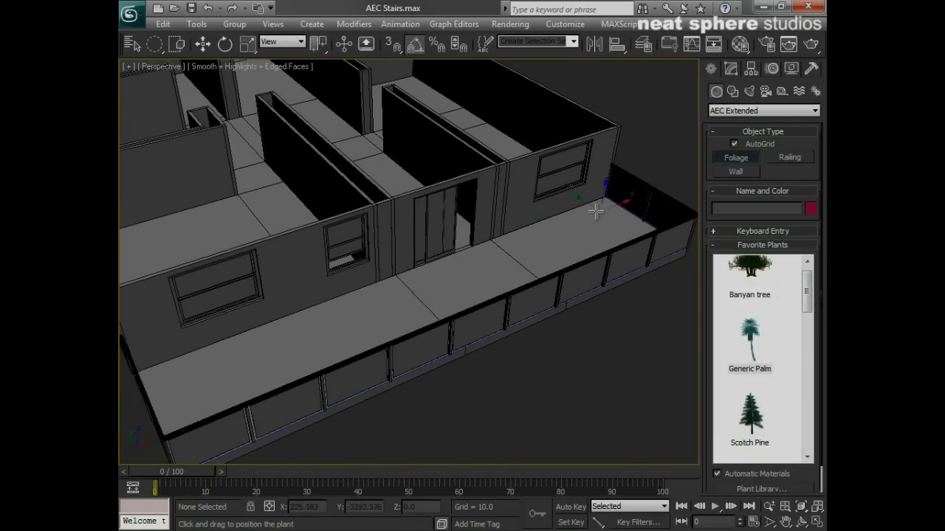
middle_click_drag(506, 253, 723, 305, "alt")
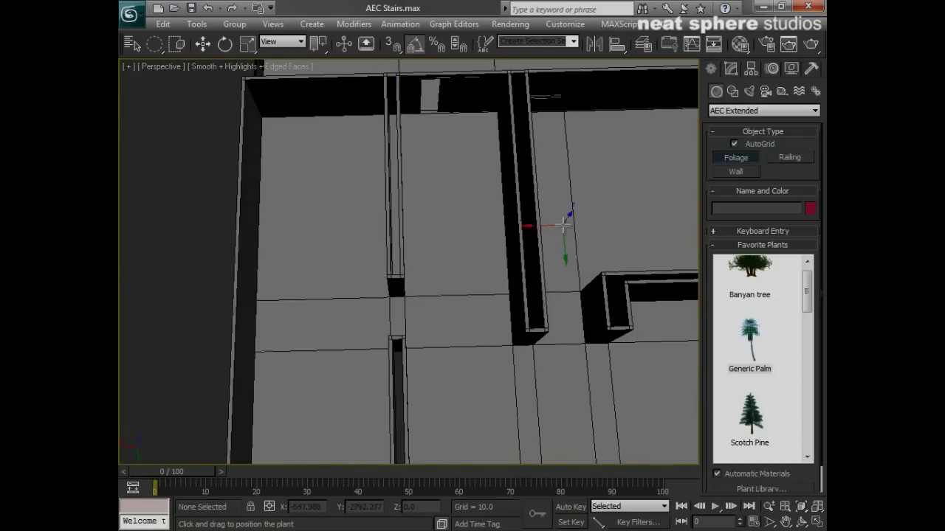
middle_click_drag(555, 198, 473, 337)
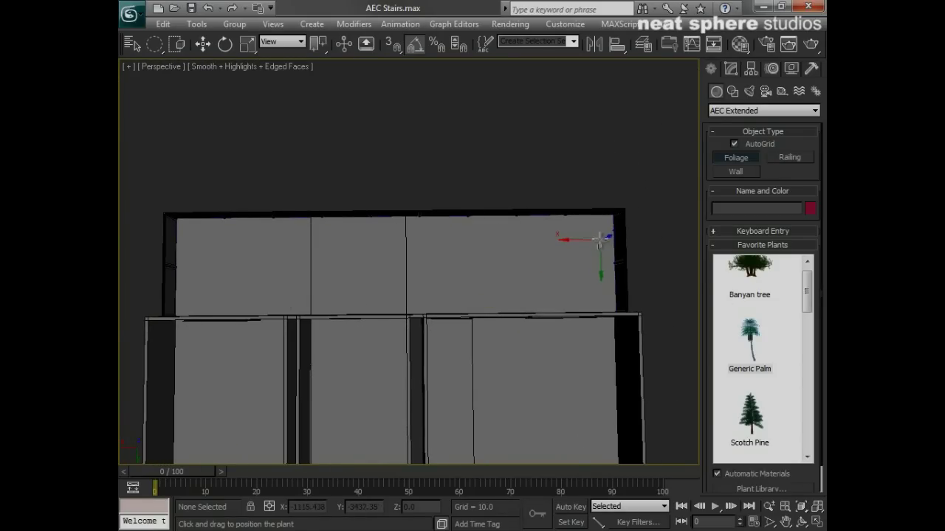
left_click(599, 237)
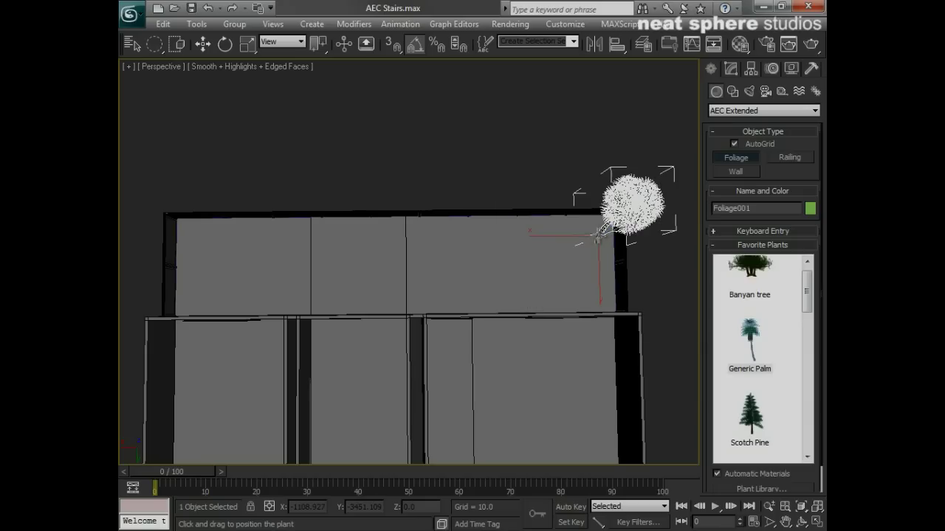
left_click(198, 237)
- Finish placing foliage and generate new random seeds for the second palm to vary its shape from the first
middle_click_drag(338, 327, 596, 266, "alt")
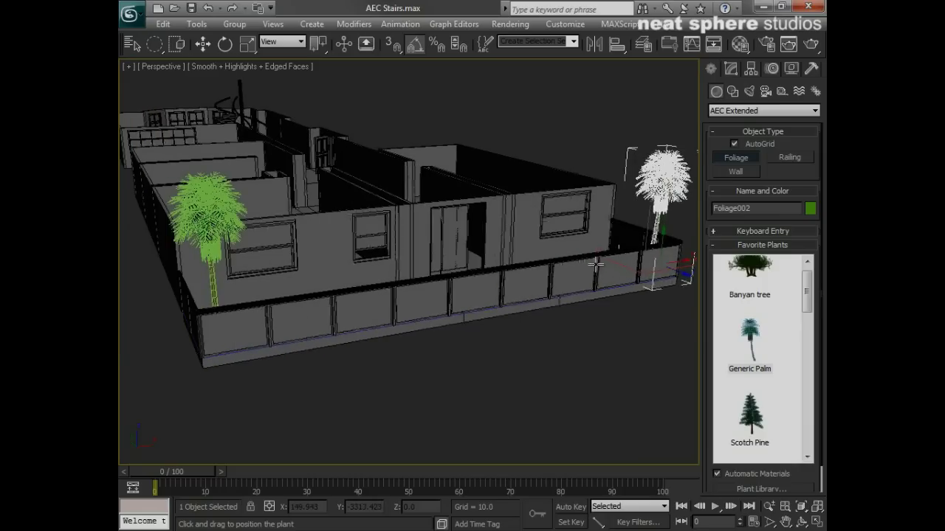
middle_click_drag(432, 326, 438, 272, "alt")
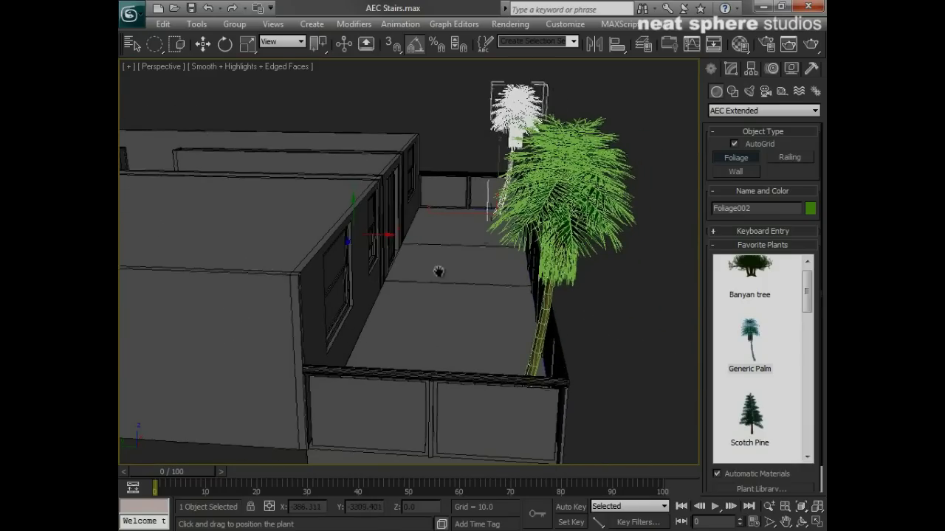
left_click_drag(209, 52, 354, 51)
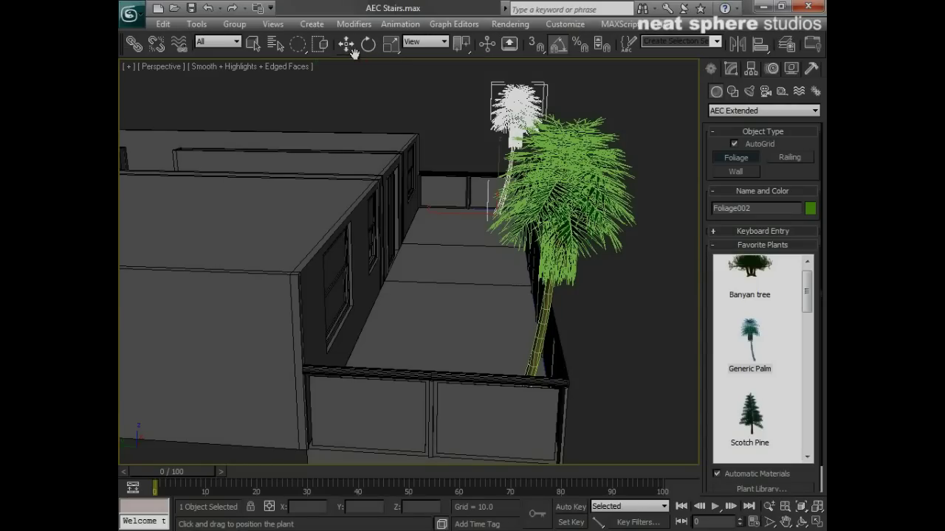
left_click(260, 47)
left_click(730, 68)
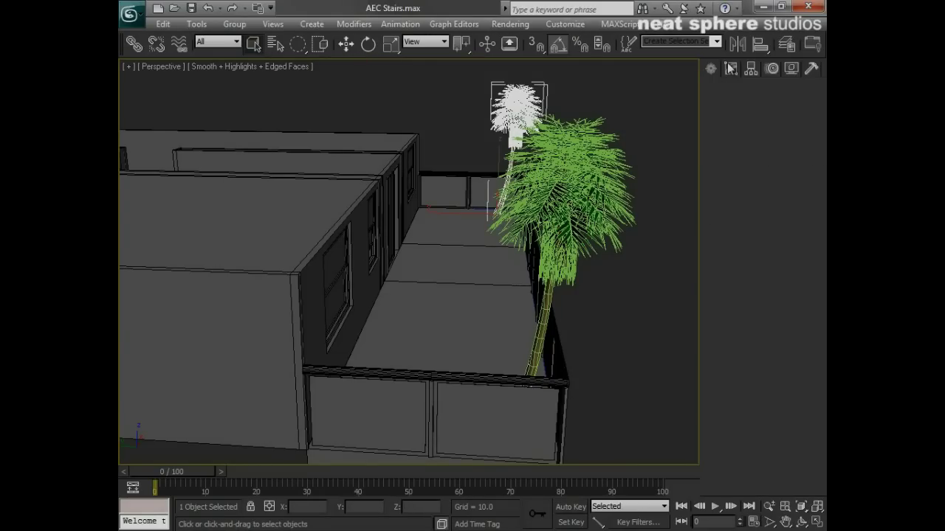
middle_click_drag(532, 272, 504, 277, "alt")
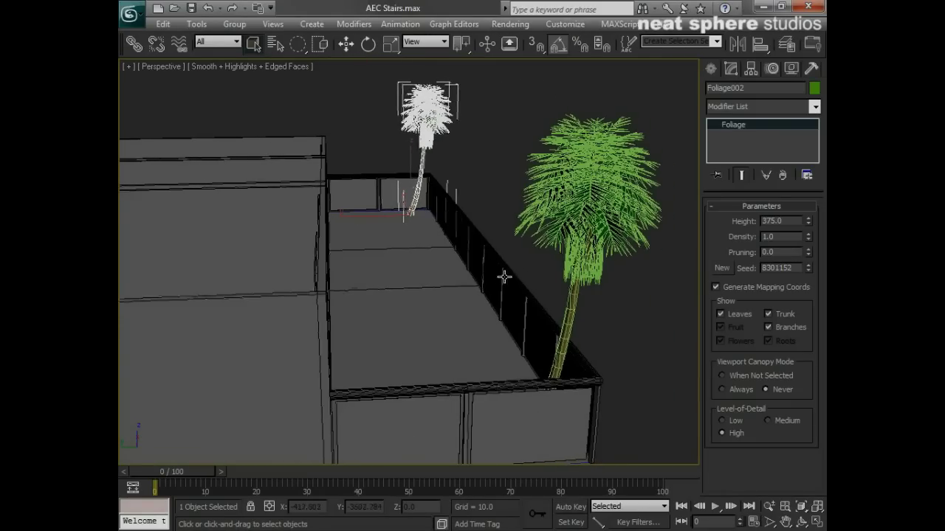
left_click(721, 268)
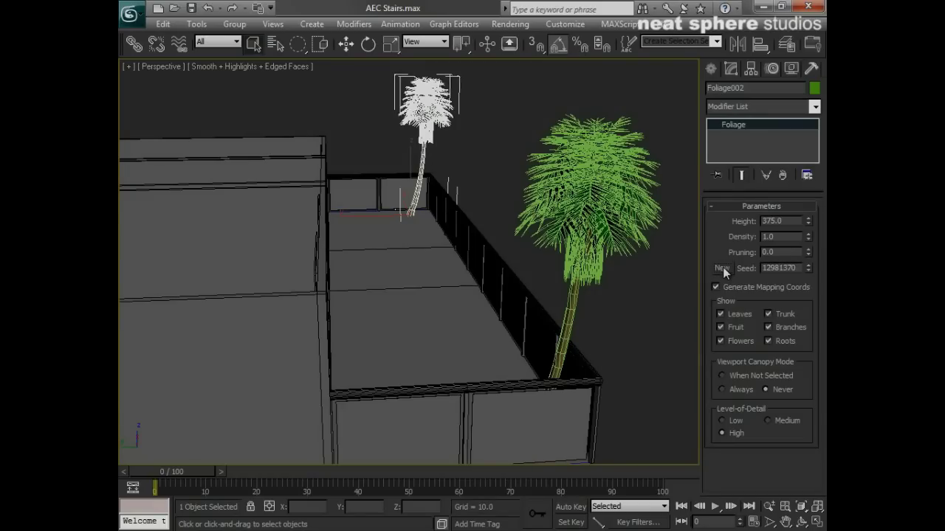
left_click(721, 269)
left_click(721, 271)
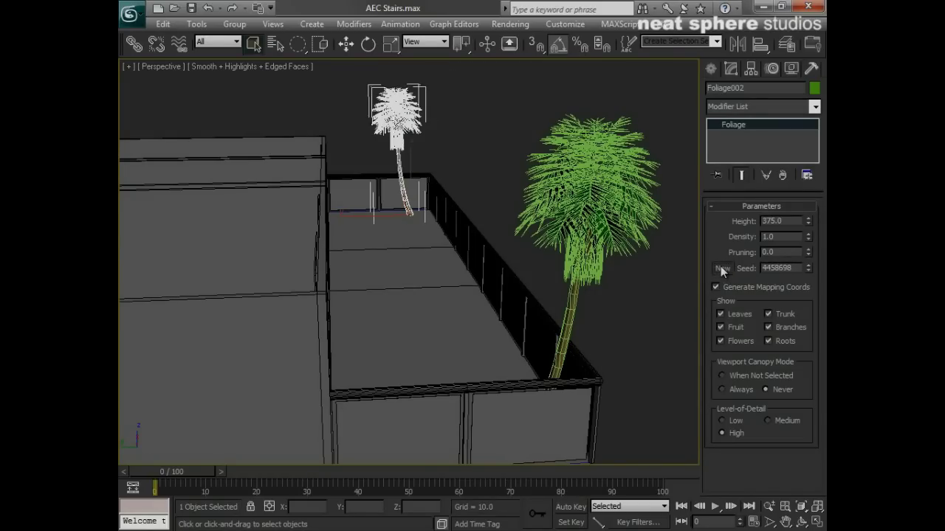
left_click(721, 271)
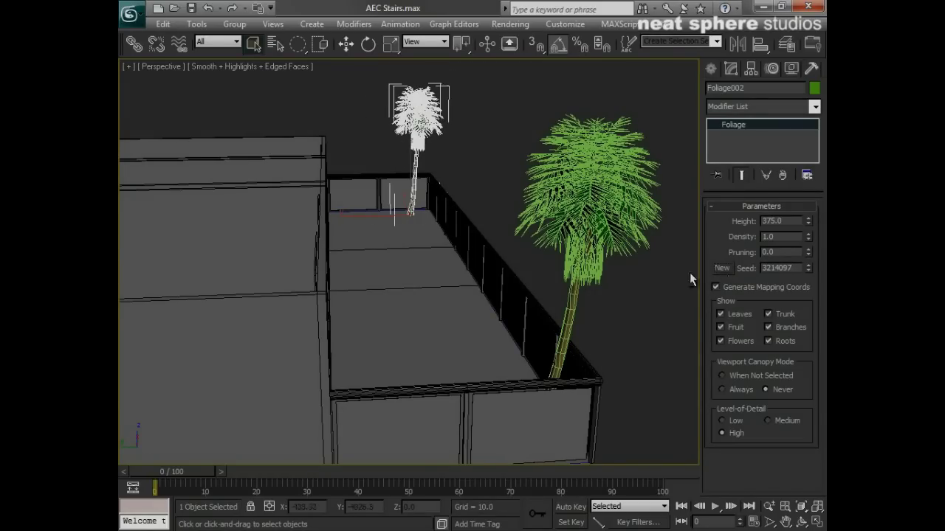
- Rotate the second palm about its vertical axis so its trunk leans in another direction, and deselect it
middle_click_drag(612, 310, 538, 341, "alt")
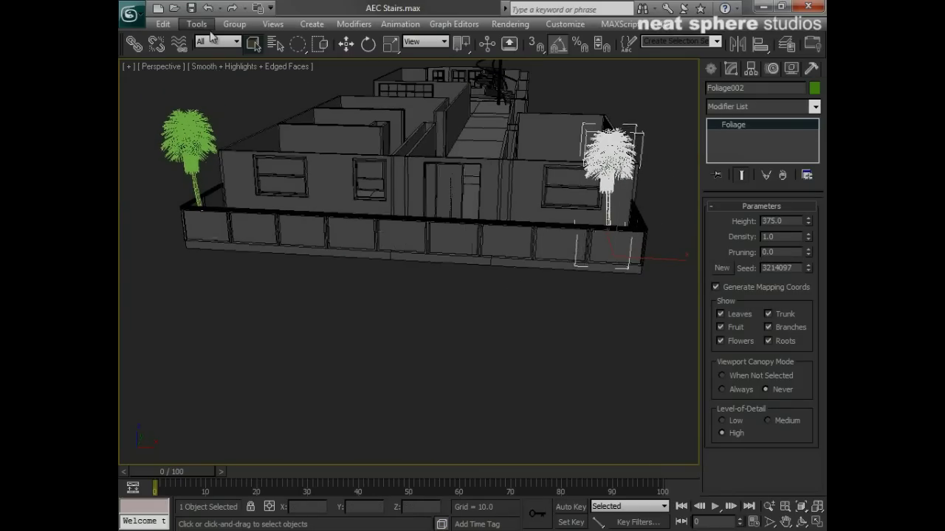
left_click(369, 44)
left_click_drag(598, 271, 760, 259)
left_click(395, 323)
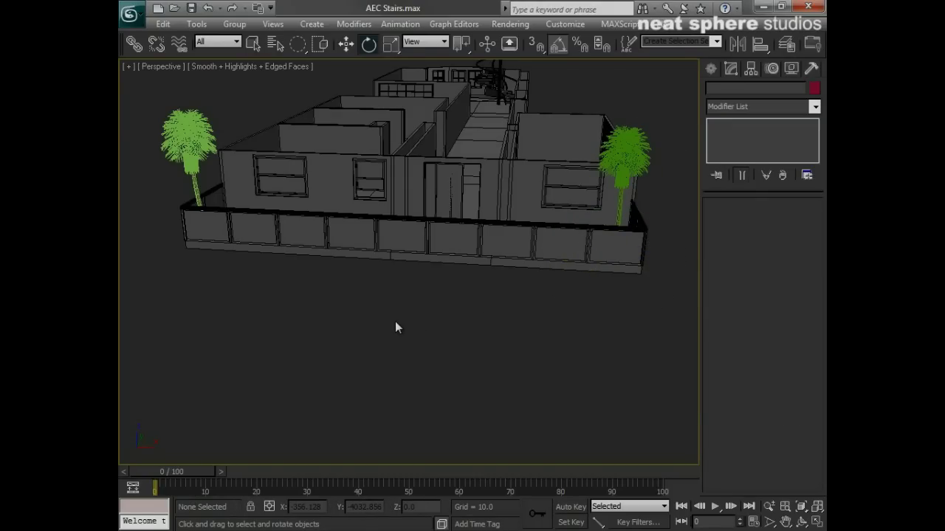
- Examine the house and both palms from several angles with edged faces turned off, and turn edged faces back on
key("F4")
middle_click_drag(396, 327, 620, 321, "alt")
key("alt+z")
left_click_drag(541, 303, 544, 272)
middle_click_drag(503, 283, 538, 283, "alt")
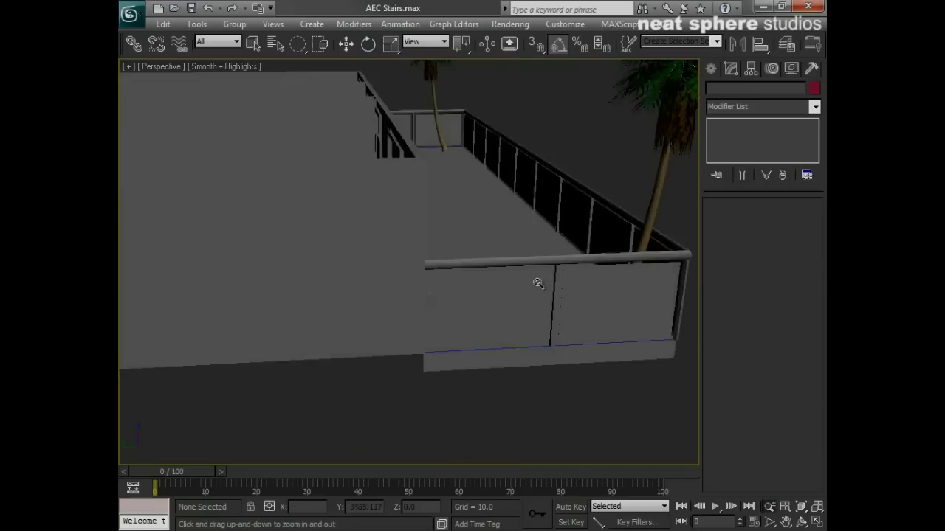
left_click_drag(538, 284, 426, 276)
middle_click_drag(477, 250, 477, 303)
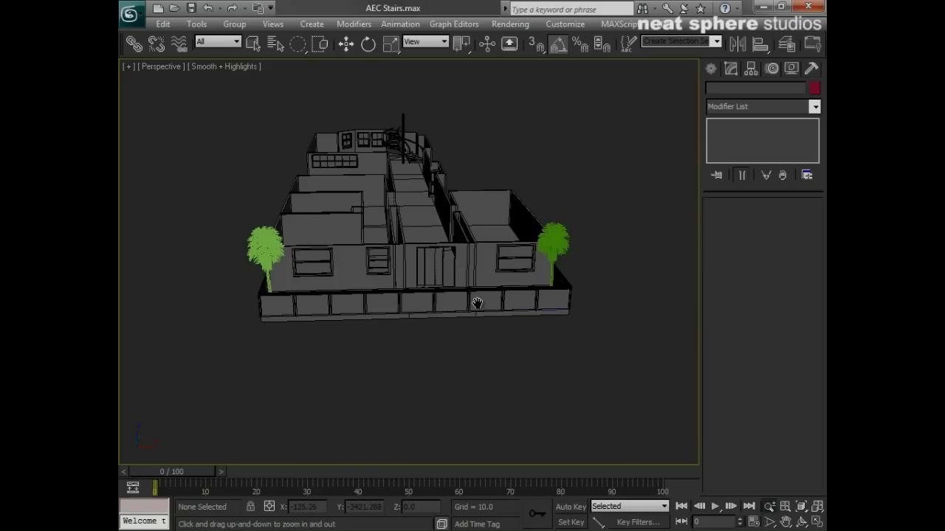
left_click_drag(477, 308, 436, 264)
middle_click_drag(436, 265, 511, 276, "alt")
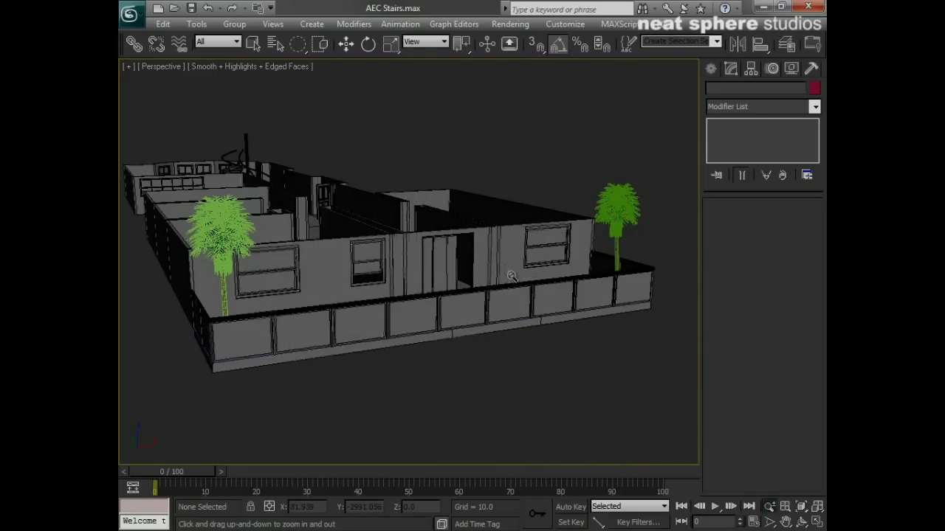